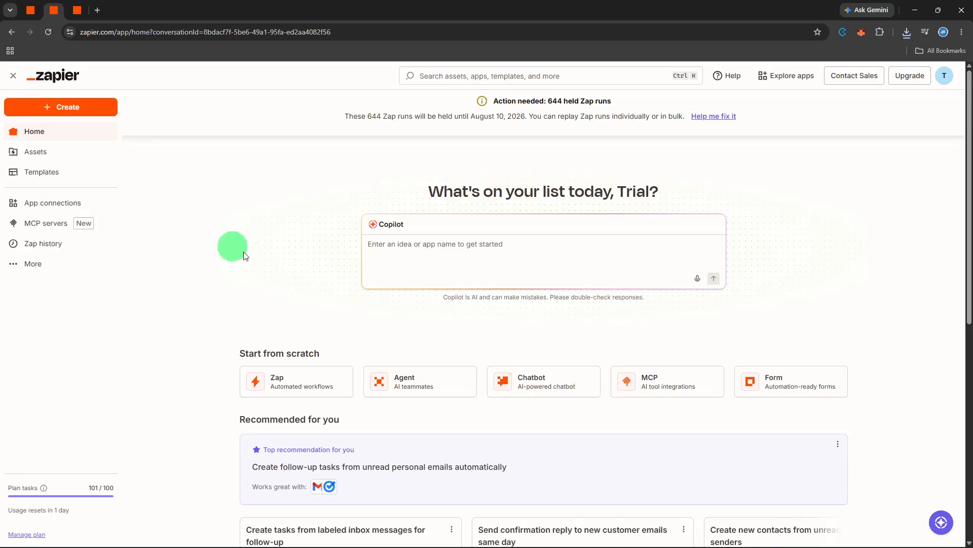
# - Create a new Zap workflow and choose Calendly as its trigger app
pyautogui.click(93, 115)
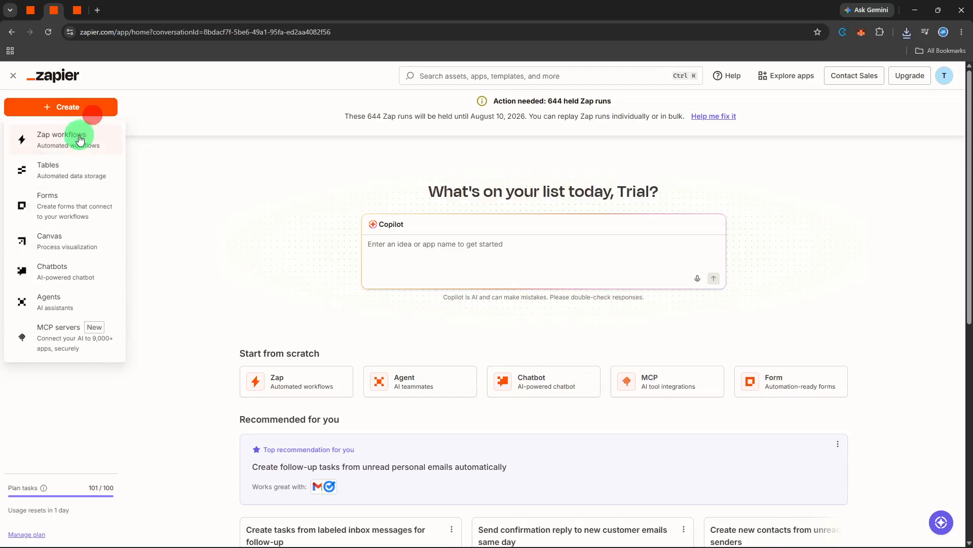
pyautogui.click(77, 135)
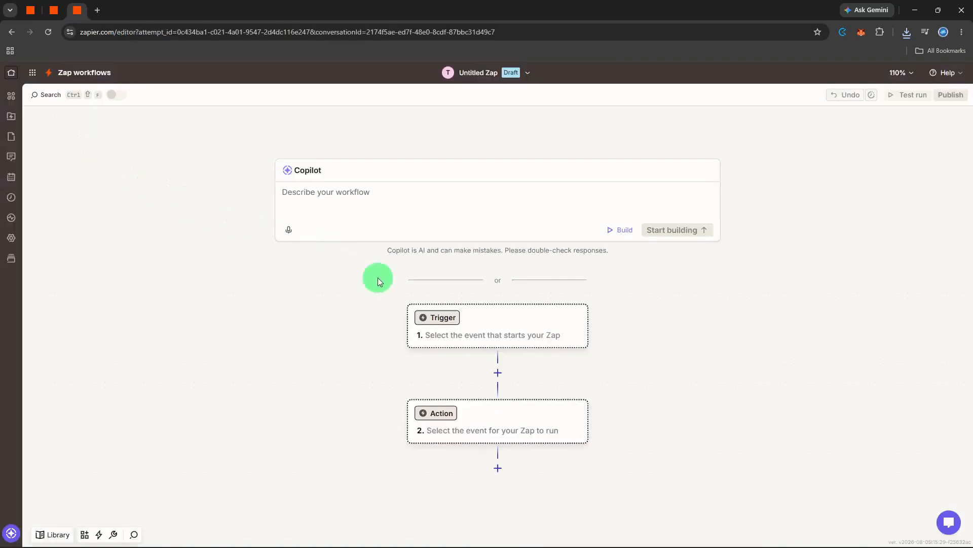
pyautogui.click(432, 318)
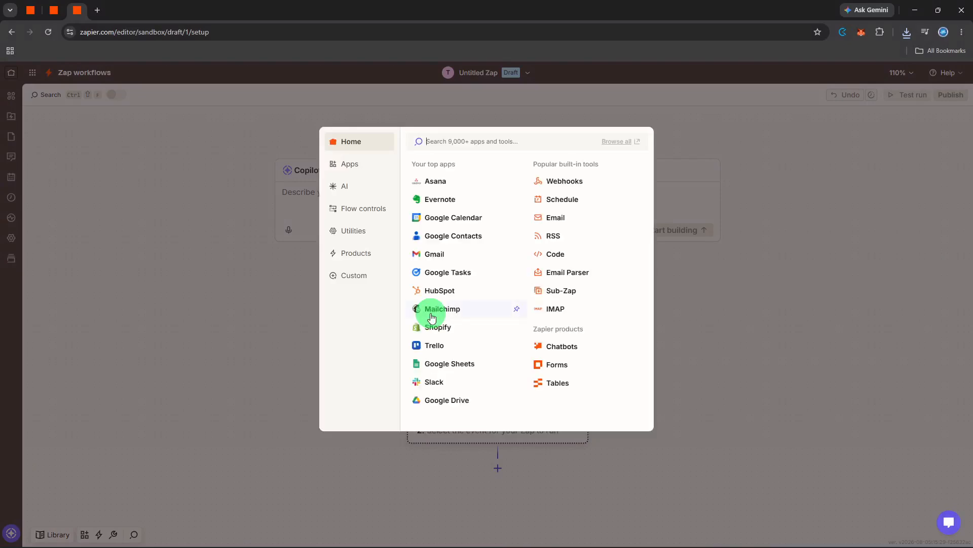
pyautogui.write('calend')
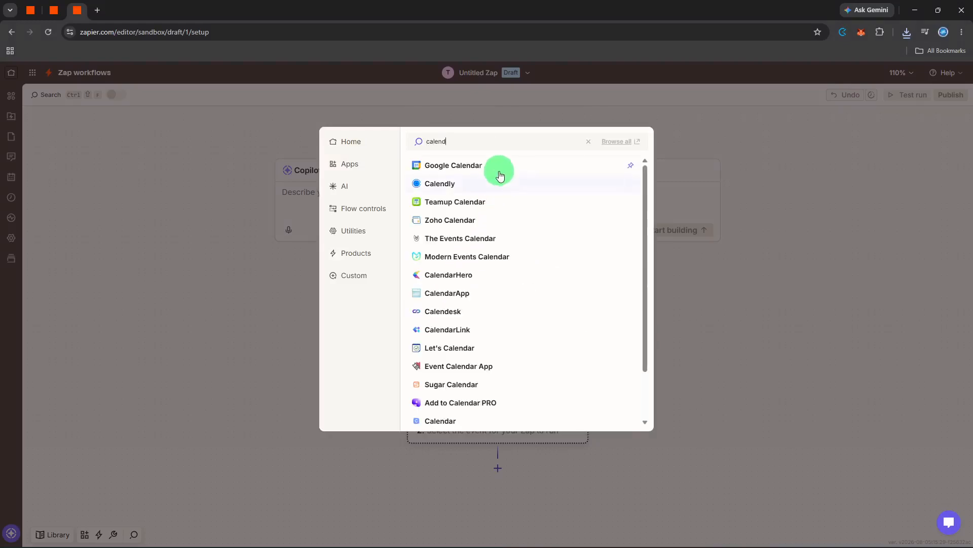
pyautogui.click(489, 181)
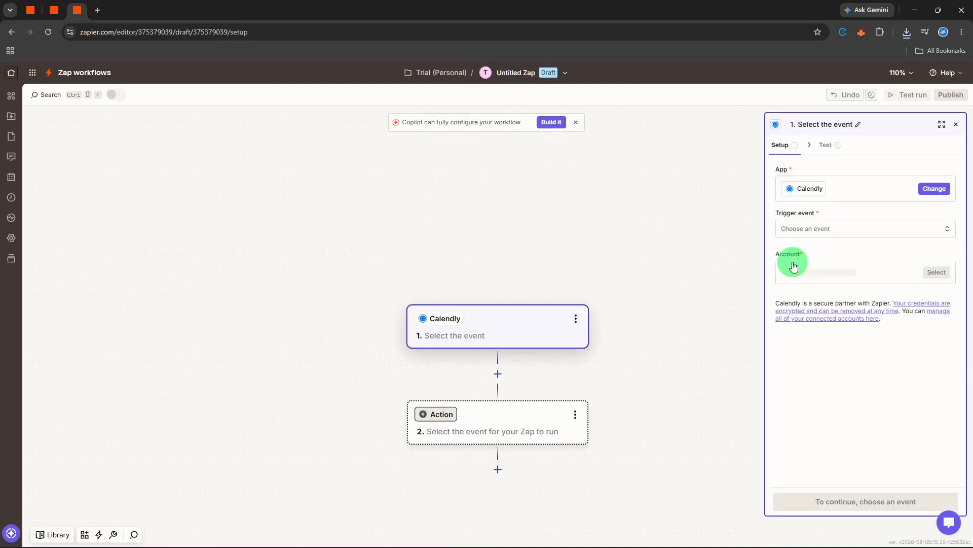
# - Set the Calendly trigger event to Contact Updated and complete the trigger's setup with the connected account
pyautogui.click(830, 230)
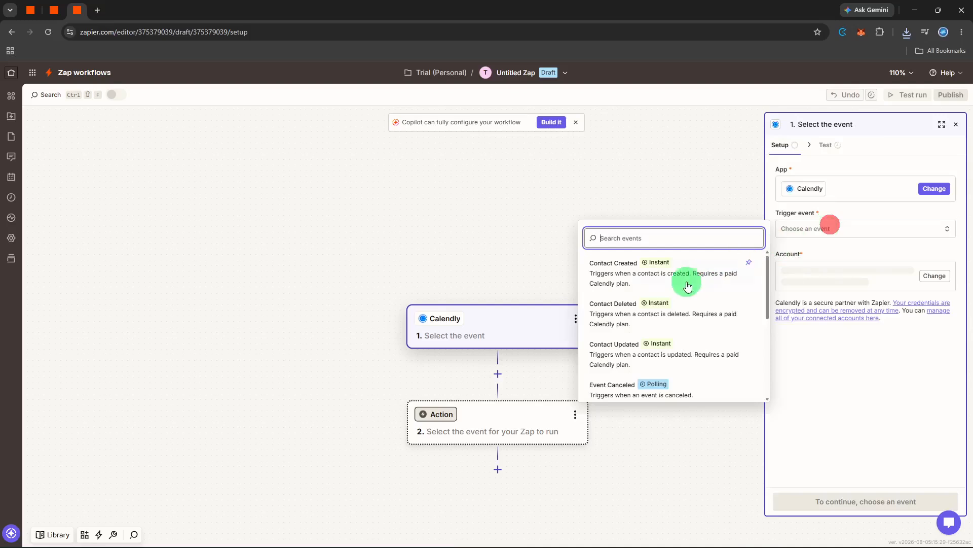
pyautogui.scroll(-1, 681, 293)
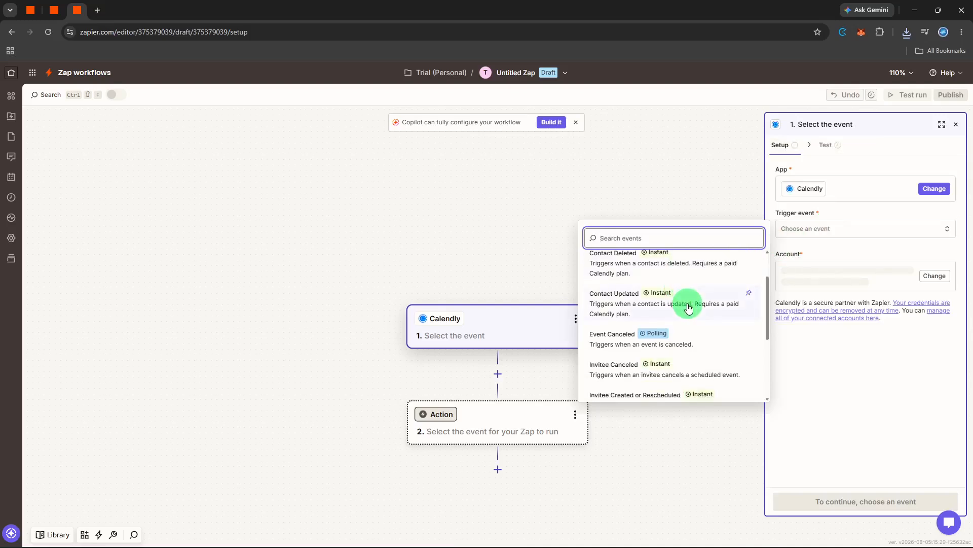
pyautogui.scroll(-1, 690, 308)
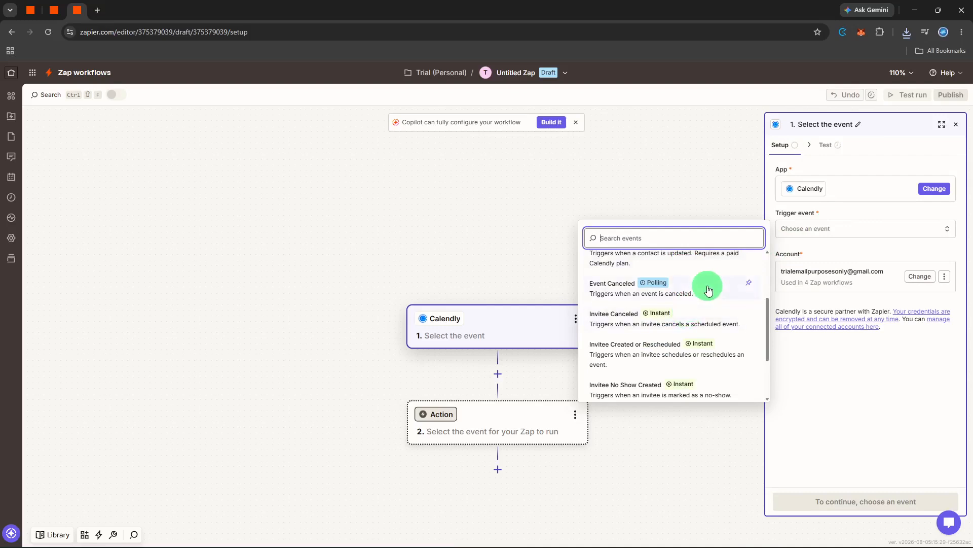
pyautogui.scroll(2, 708, 289)
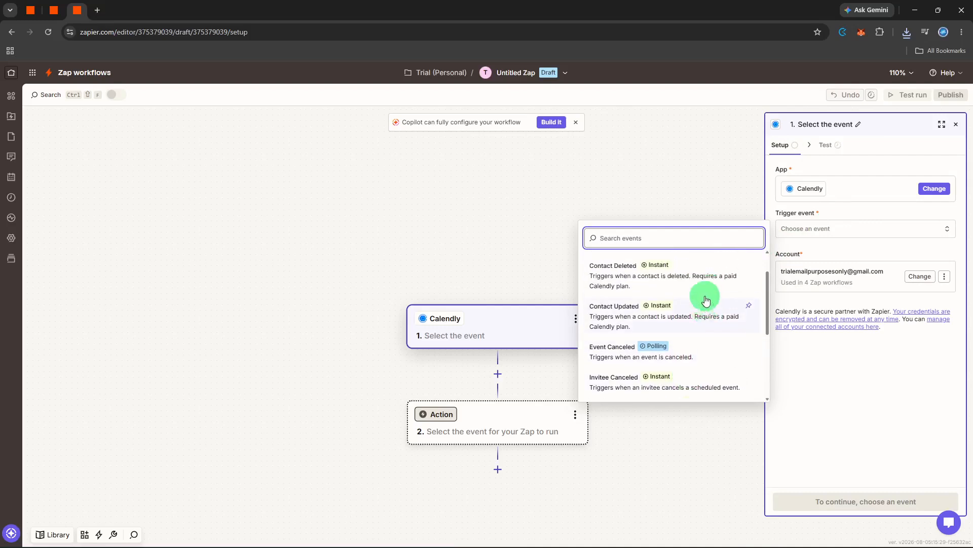
pyautogui.click(681, 348)
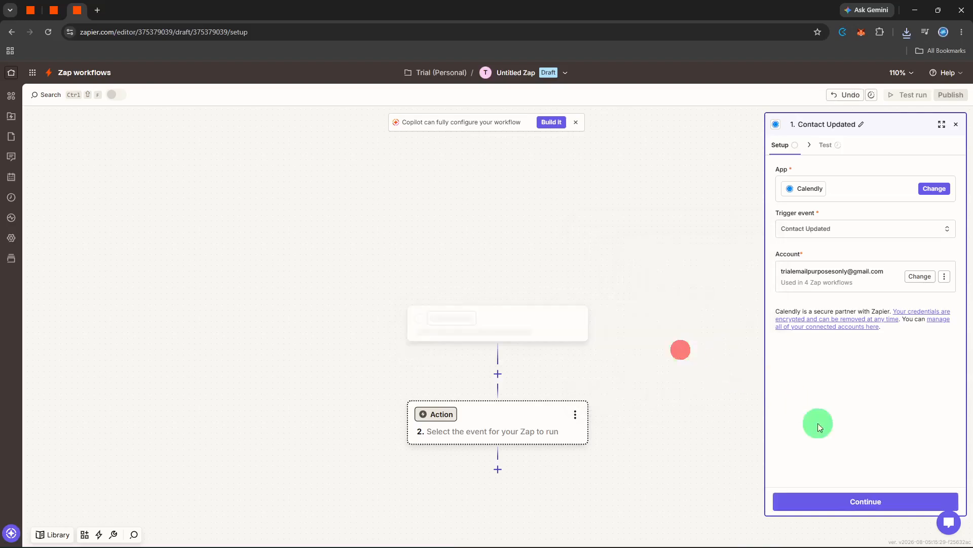
pyautogui.click(851, 497)
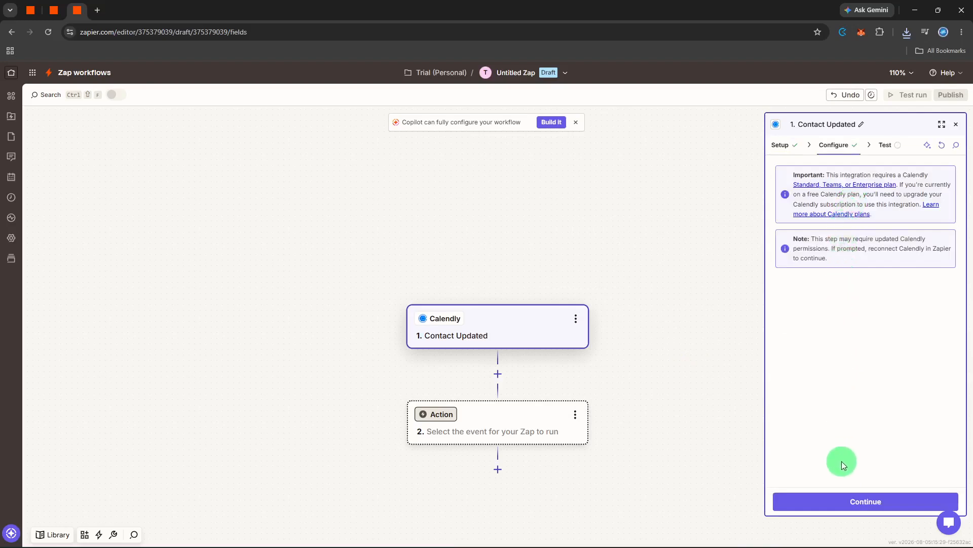
# - Test the Contact Updated trigger and inspect the data fields of the sample record Contact A
pyautogui.click(835, 491)
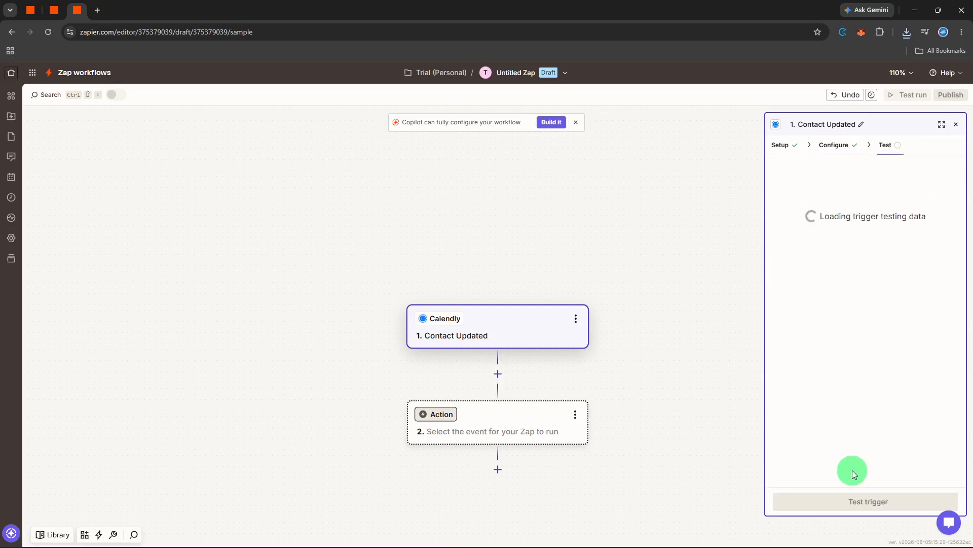
pyautogui.click(853, 500)
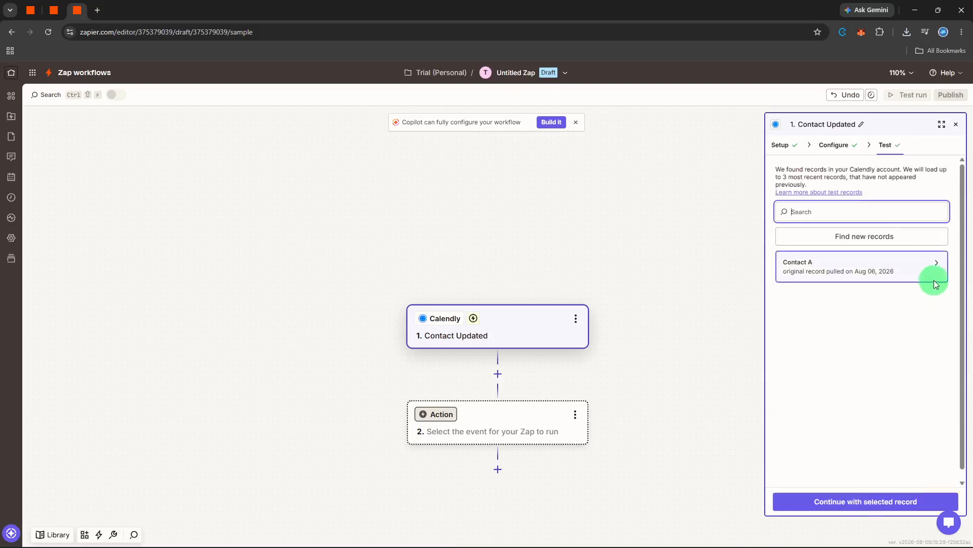
pyautogui.click(936, 269)
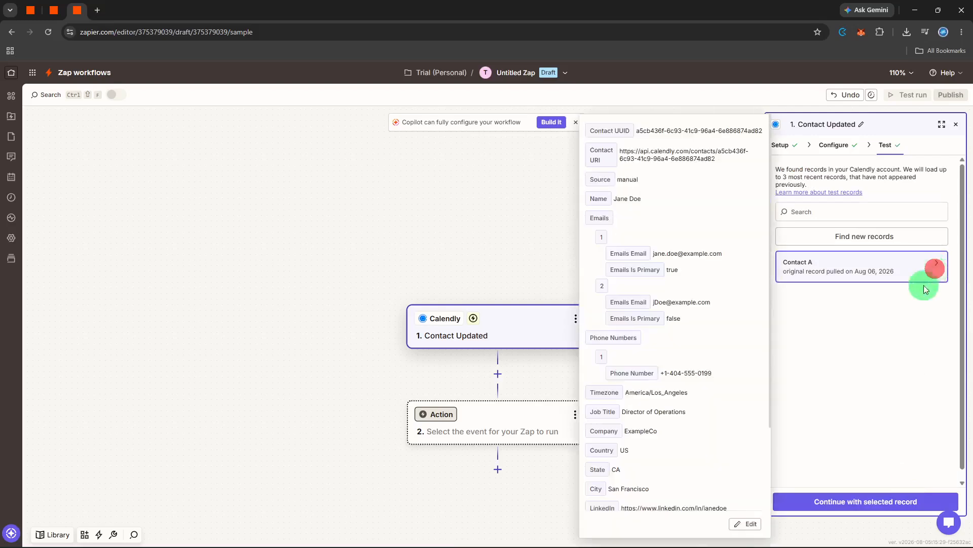
pyautogui.click(883, 335)
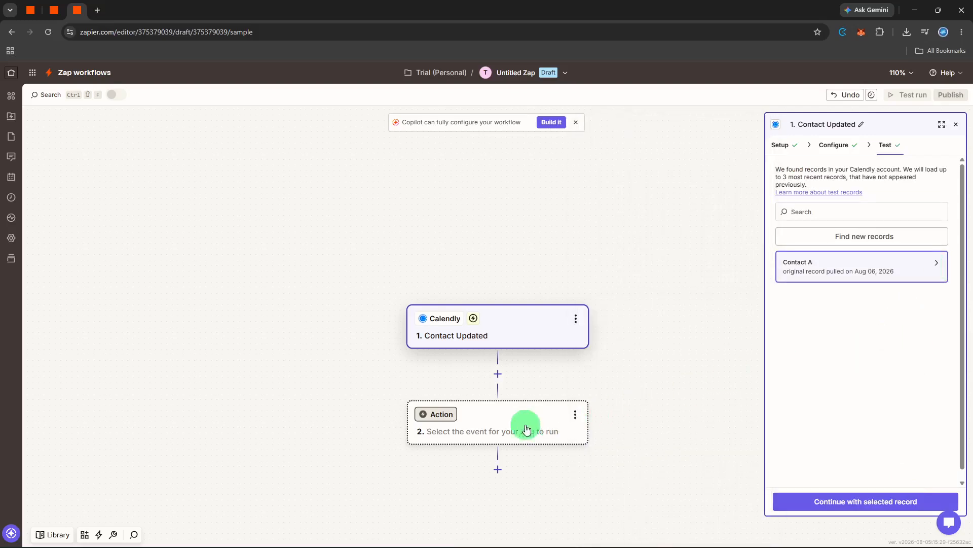
# - Choose Asana as the action app with the Create Task event and proceed to its configuration
pyautogui.click(466, 432)
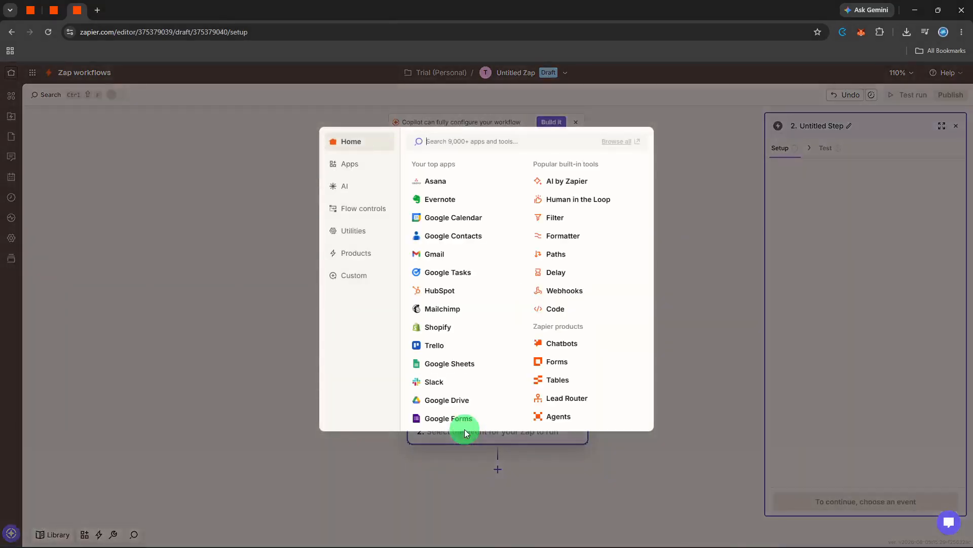
pyautogui.click(456, 182)
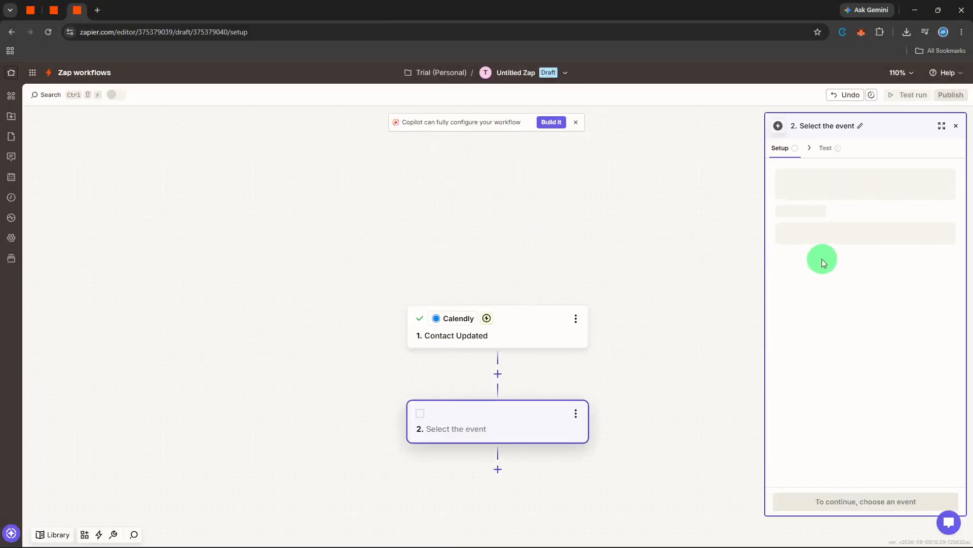
pyautogui.click(838, 230)
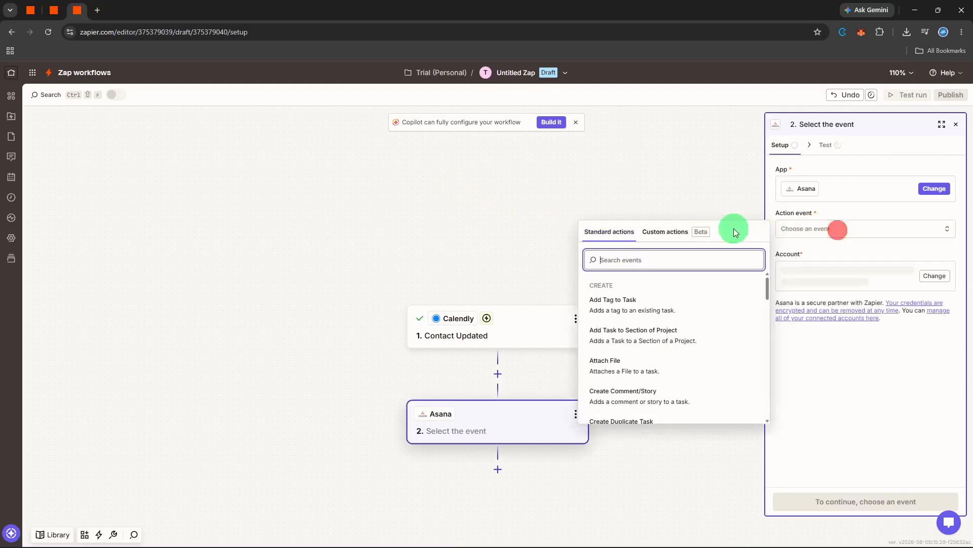
pyautogui.write('crea')
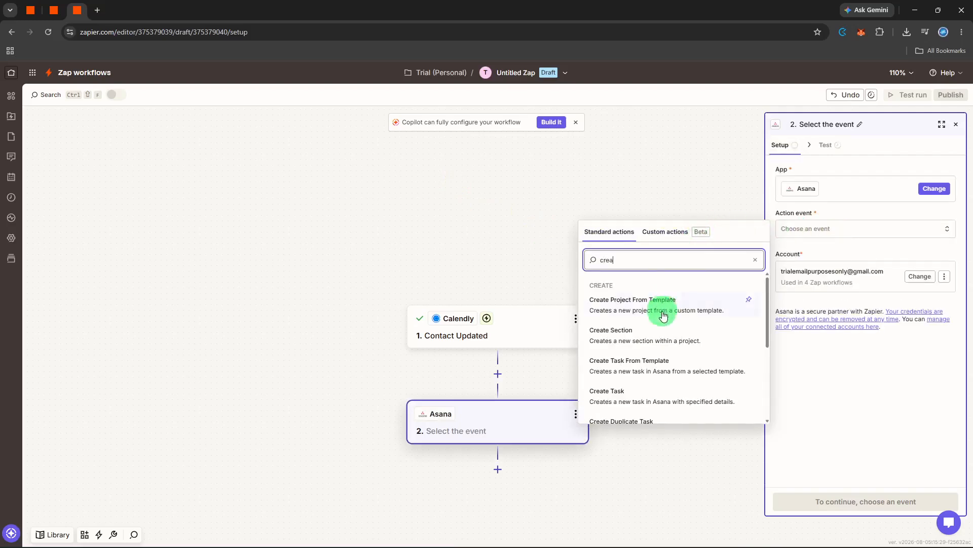
pyautogui.click(624, 394)
pyautogui.click(833, 499)
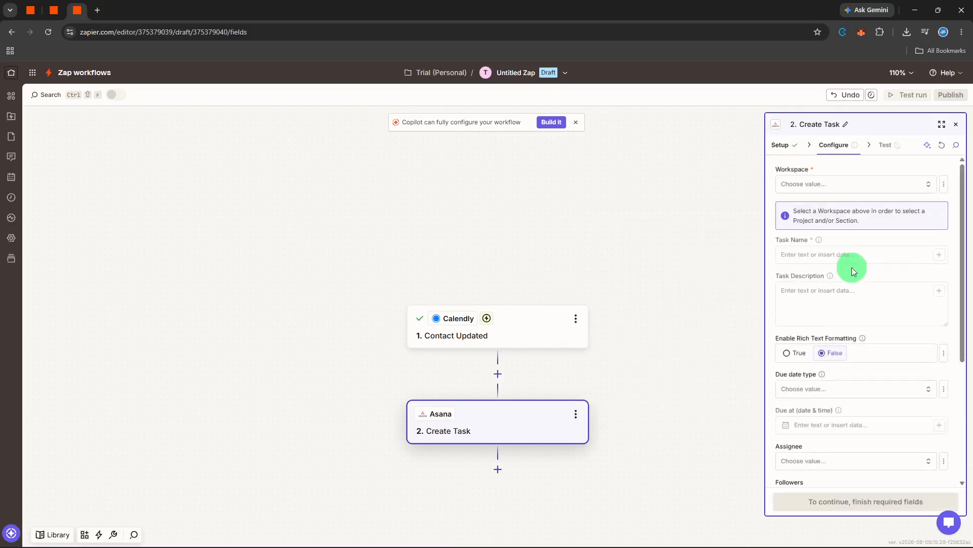
# - Set the Asana task's workspace to My workspace and its project to Trial's first project
pyautogui.click(851, 258)
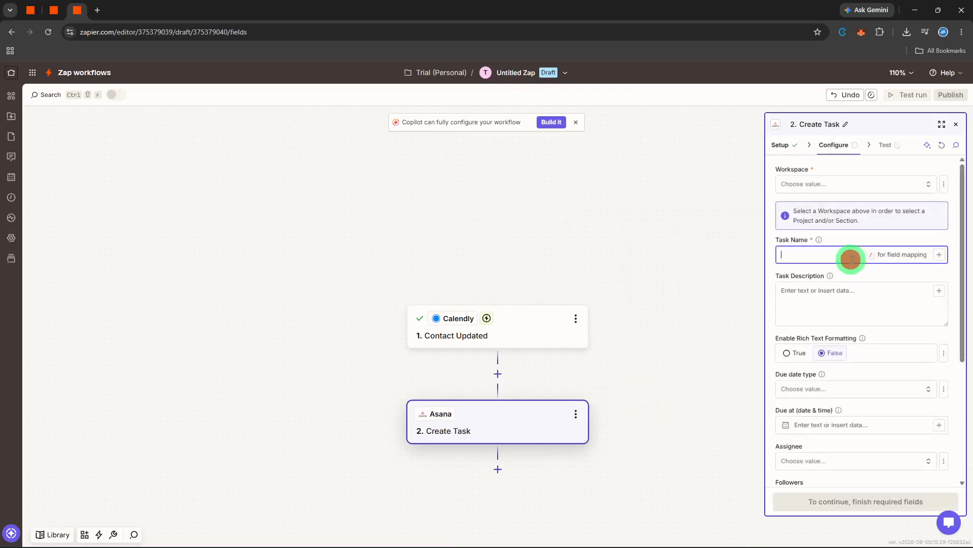
pyautogui.click(937, 256)
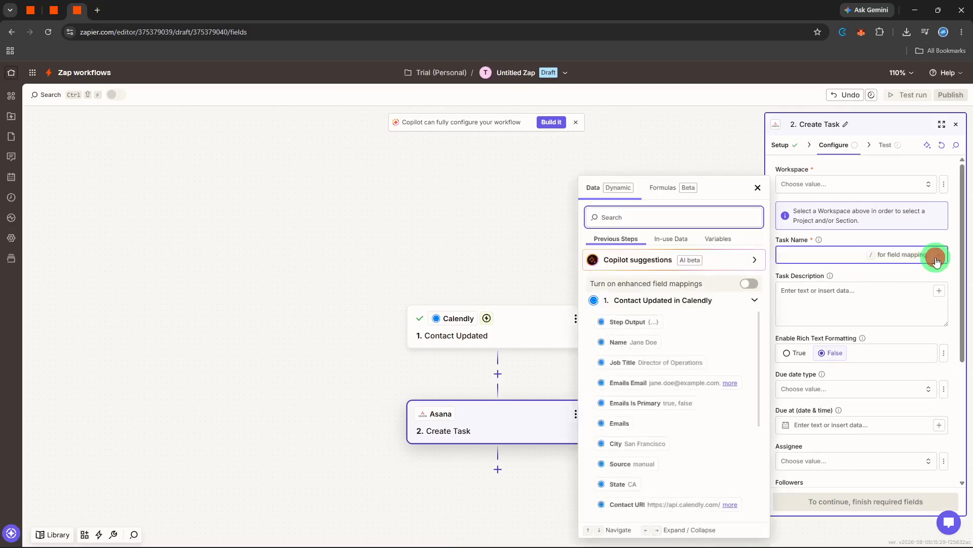
pyautogui.click(872, 185)
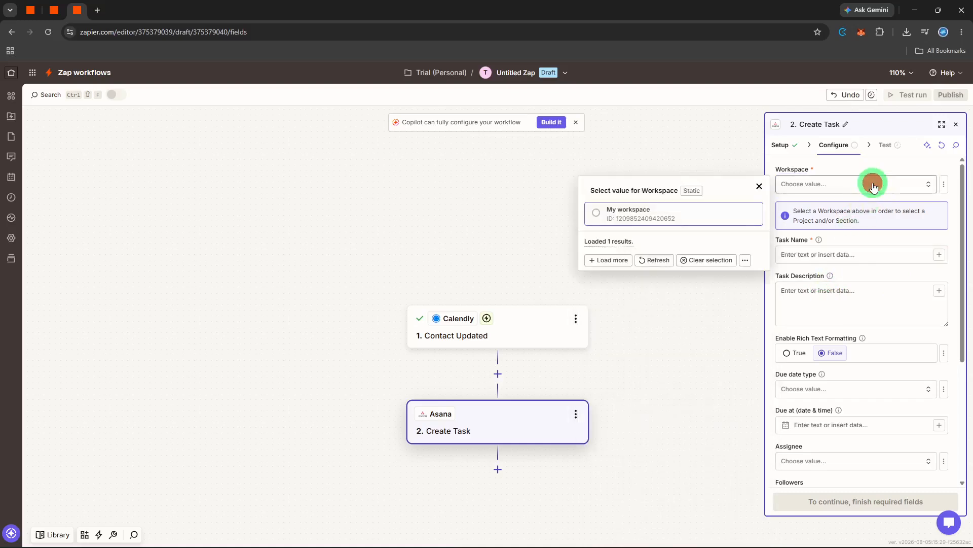
pyautogui.click(695, 217)
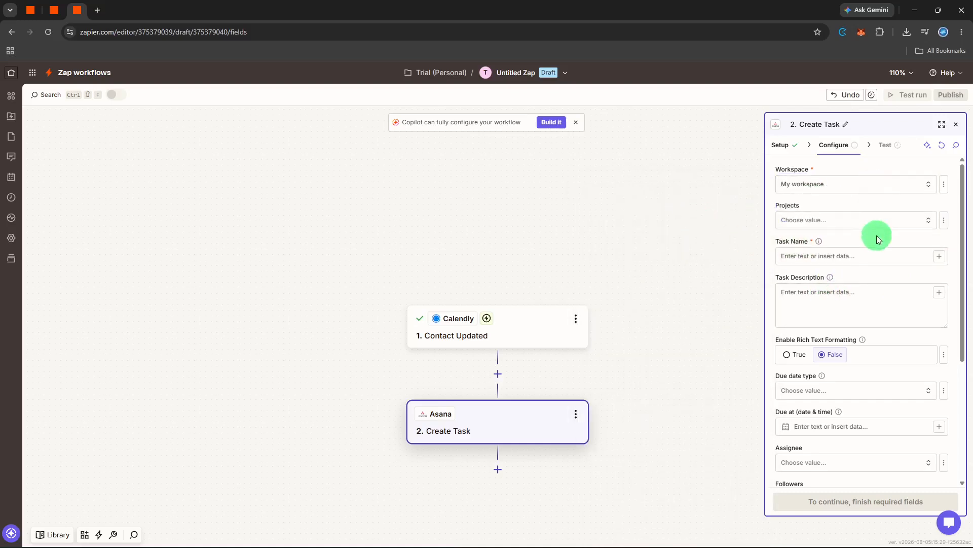
pyautogui.click(883, 223)
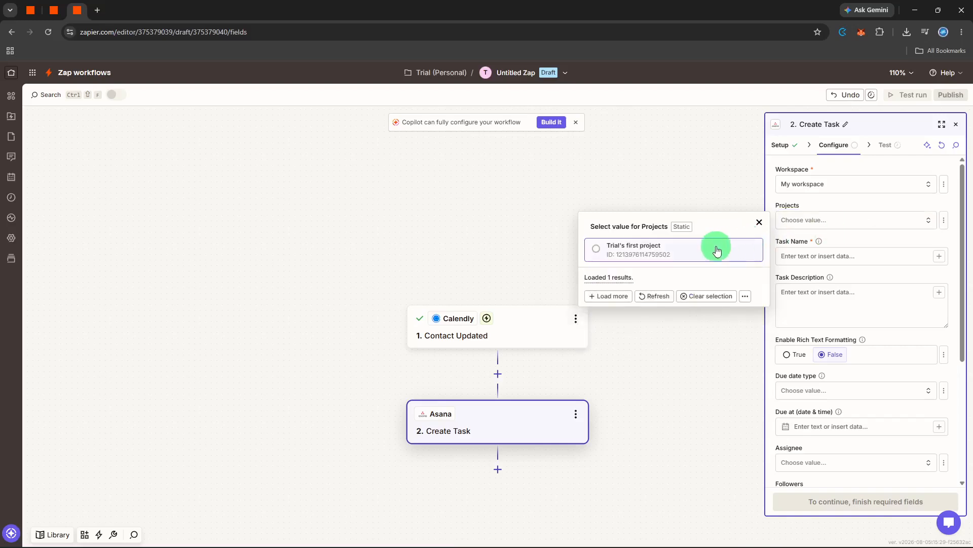
pyautogui.click(717, 250)
# - Set the task name to "Follow up with" followed by the Name field from the Calendly trigger
pyautogui.click(852, 274)
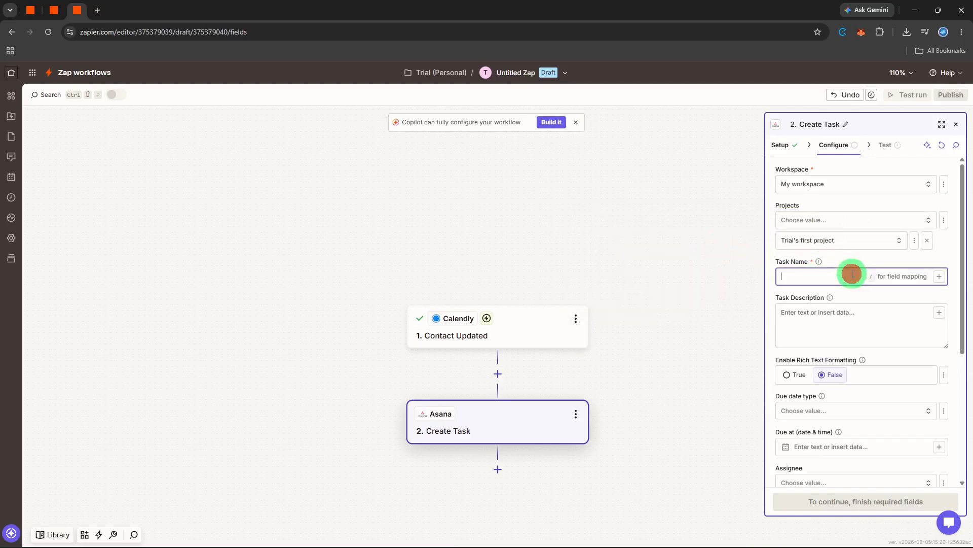
pyautogui.click(938, 276)
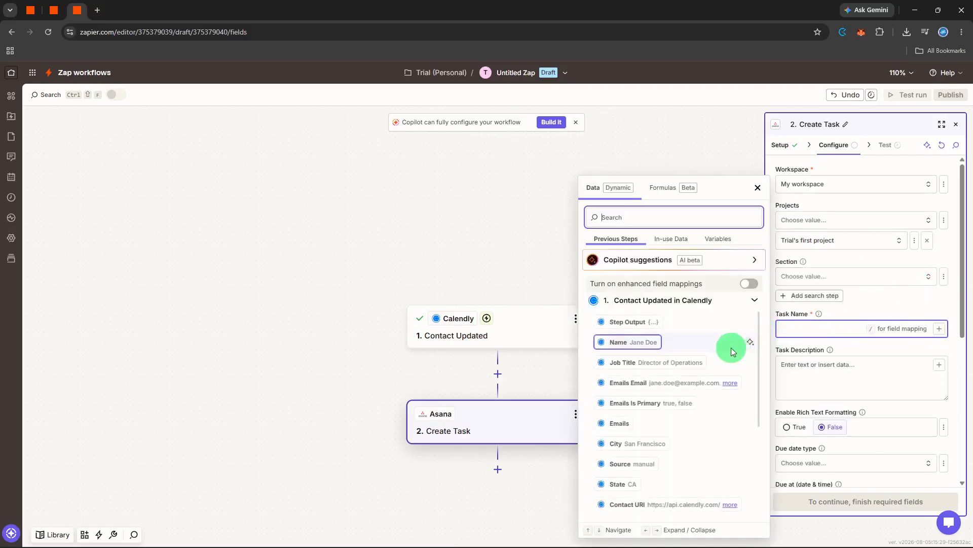
pyautogui.click(810, 330)
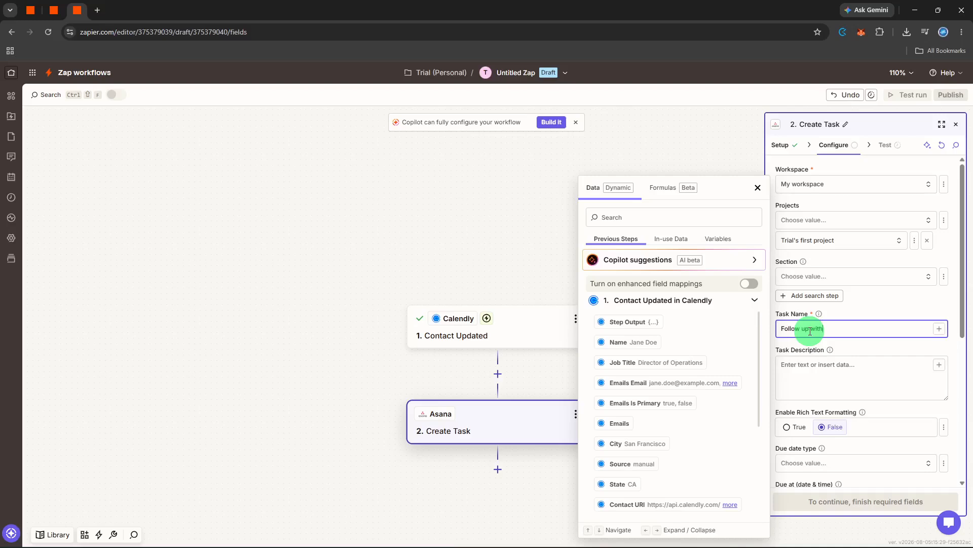
pyautogui.click(619, 350)
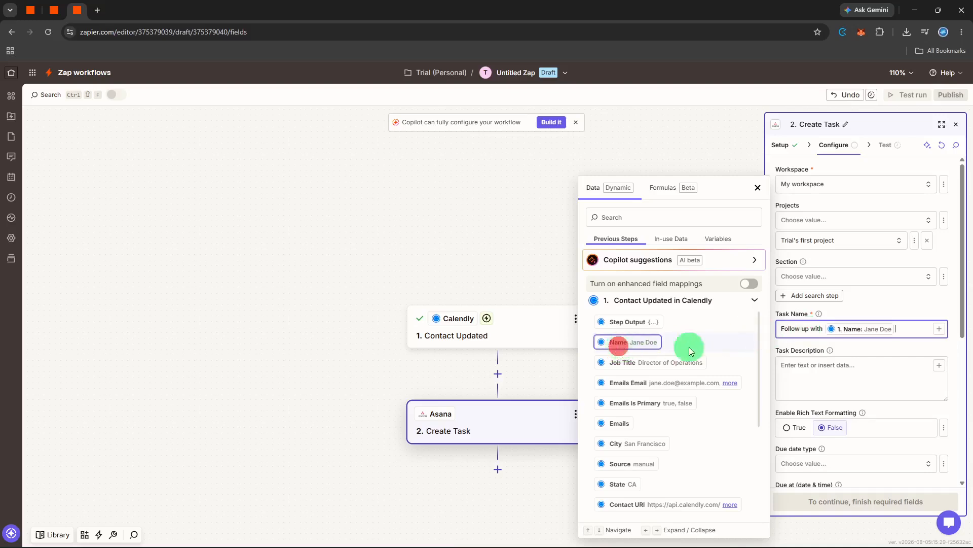
pyautogui.click(846, 347)
# - Map the Calendly trigger's Contact URI field into the task description
pyautogui.click(847, 365)
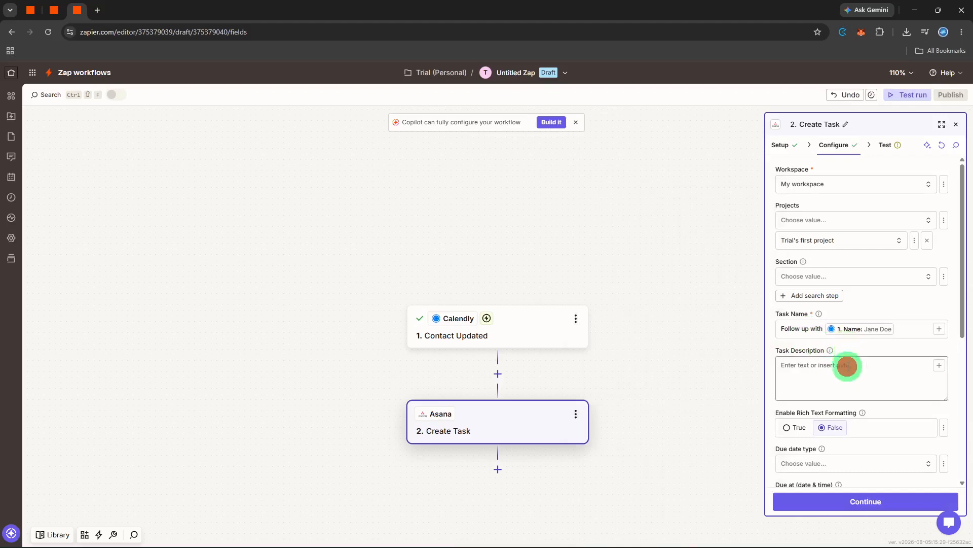
pyautogui.click(939, 365)
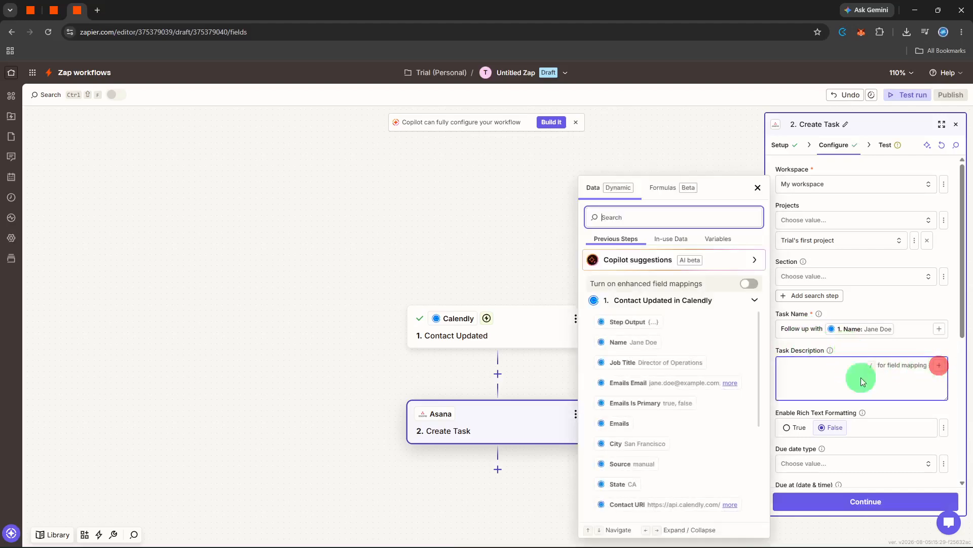
pyautogui.scroll(-1, 707, 397)
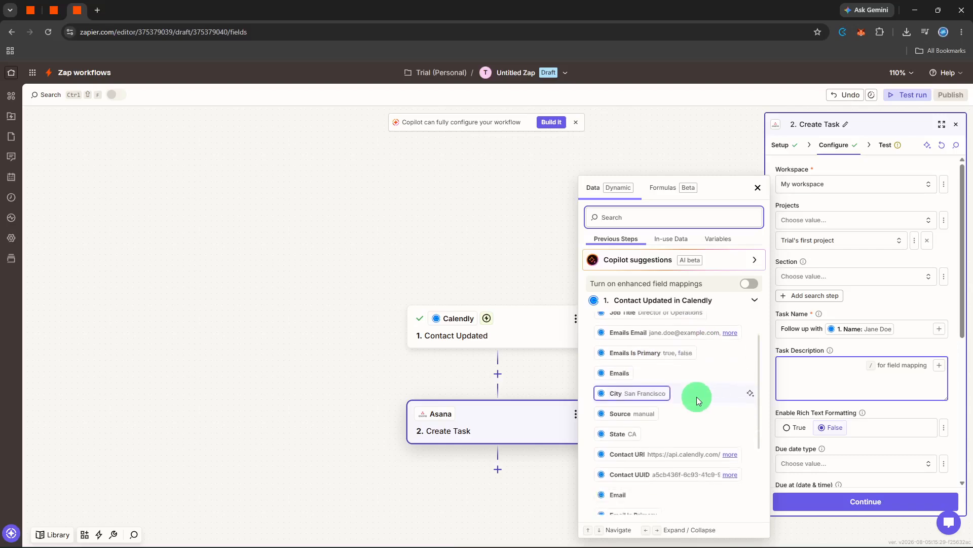
pyautogui.scroll(1, 697, 396)
pyautogui.scroll(-2, 696, 398)
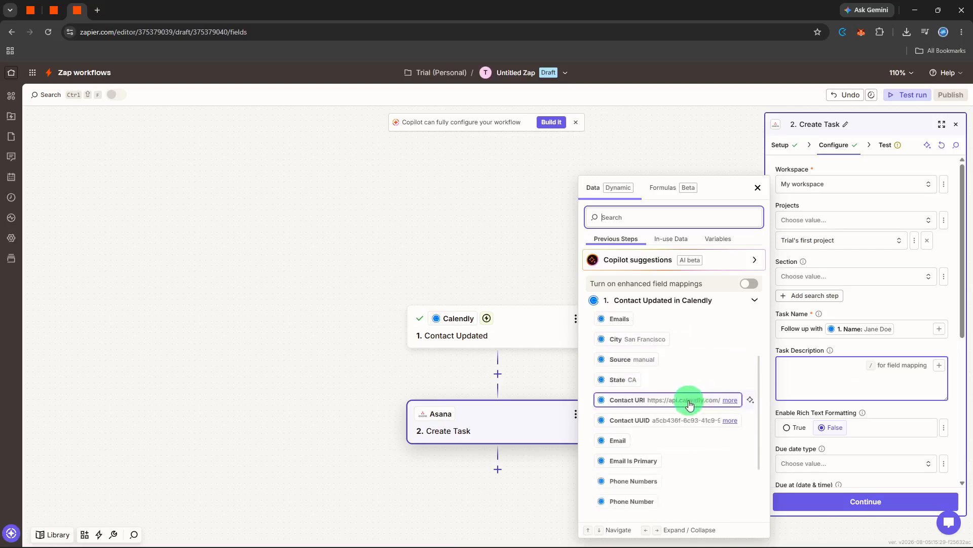
pyautogui.click(689, 403)
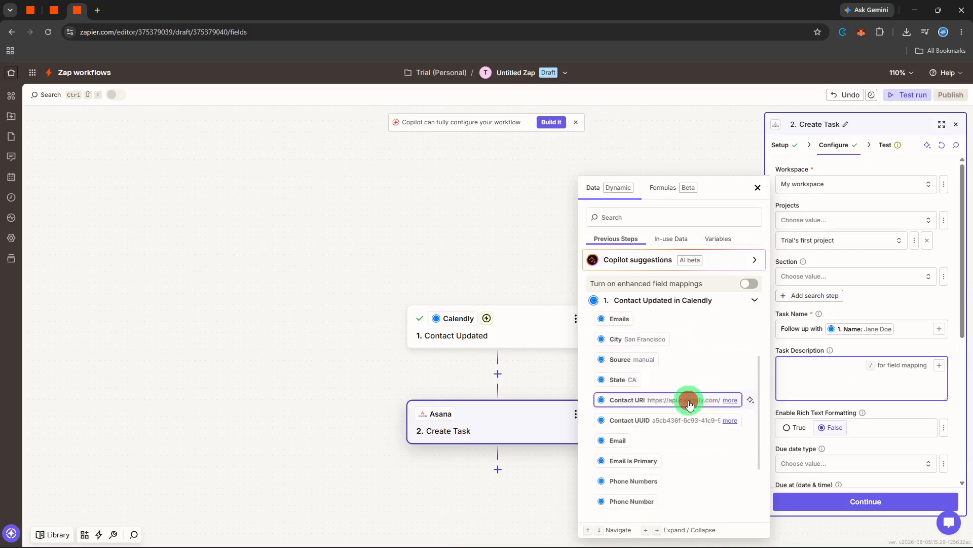
pyautogui.click(897, 406)
pyautogui.scroll(-2, 897, 406)
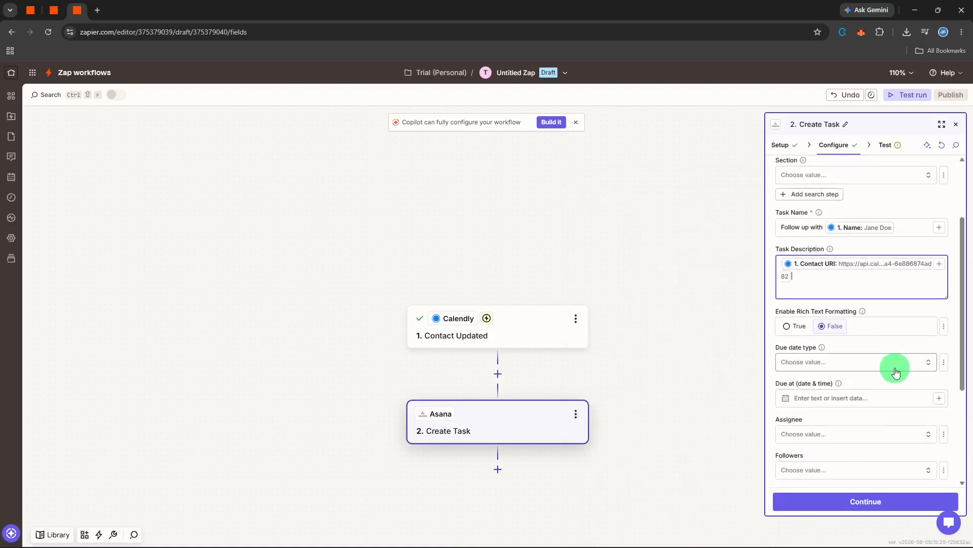
# - Set the Asana task's due date type to Date & time and map the due time to Calendly's Last Email Date
pyautogui.click(895, 370)
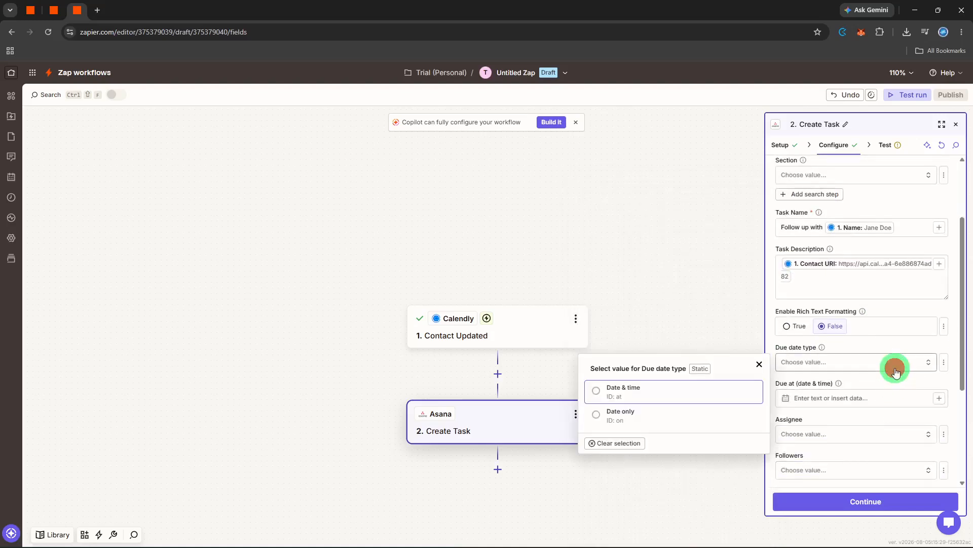
pyautogui.click(689, 400)
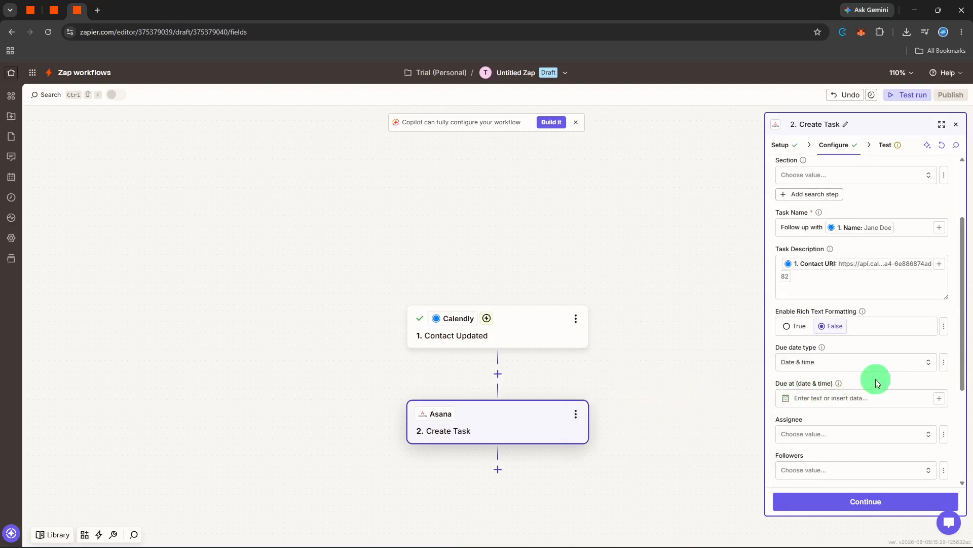
pyautogui.click(869, 394)
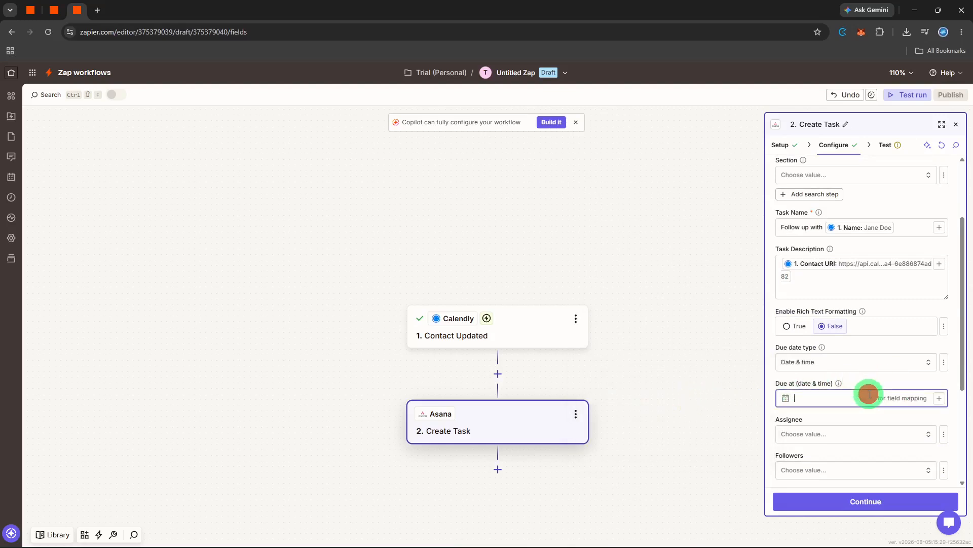
pyautogui.click(937, 399)
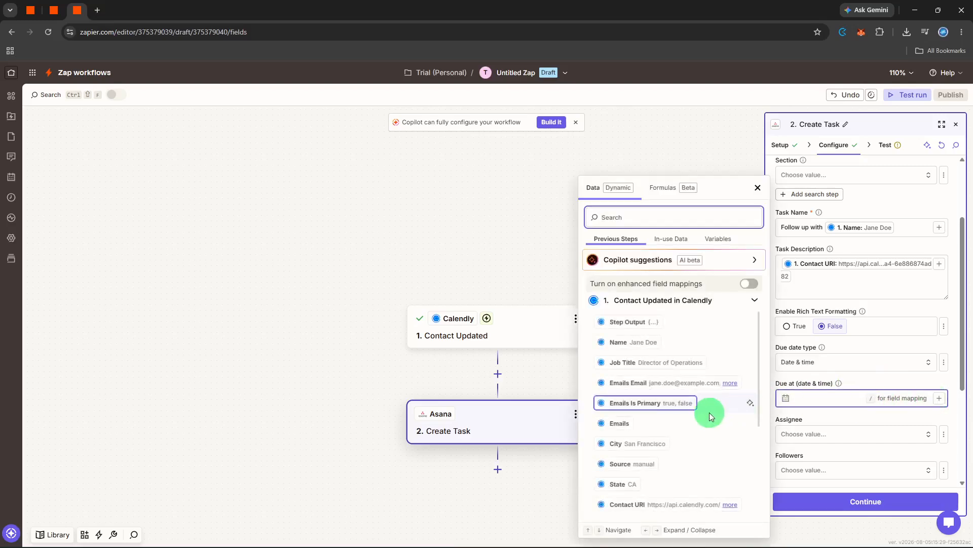
pyautogui.scroll(-4, 710, 412)
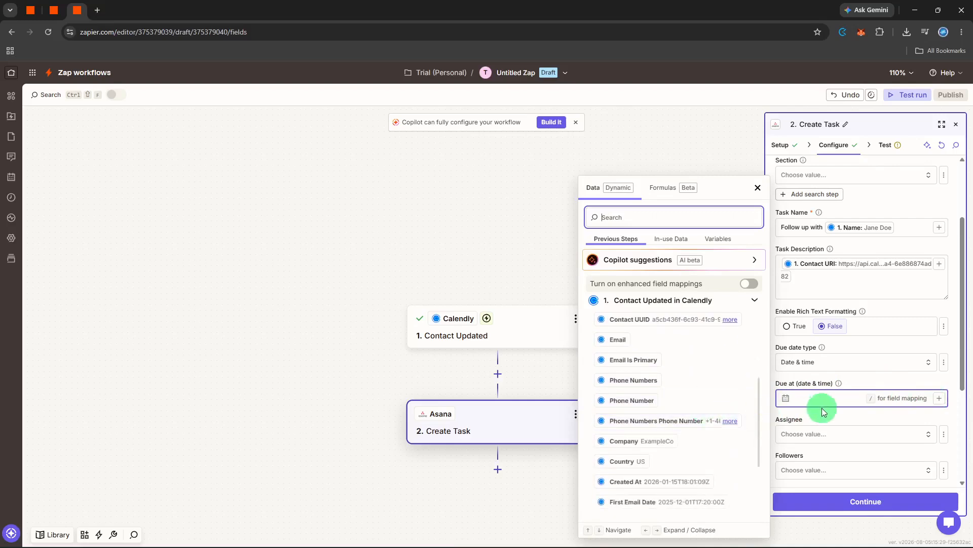
pyautogui.scroll(-1, 720, 464)
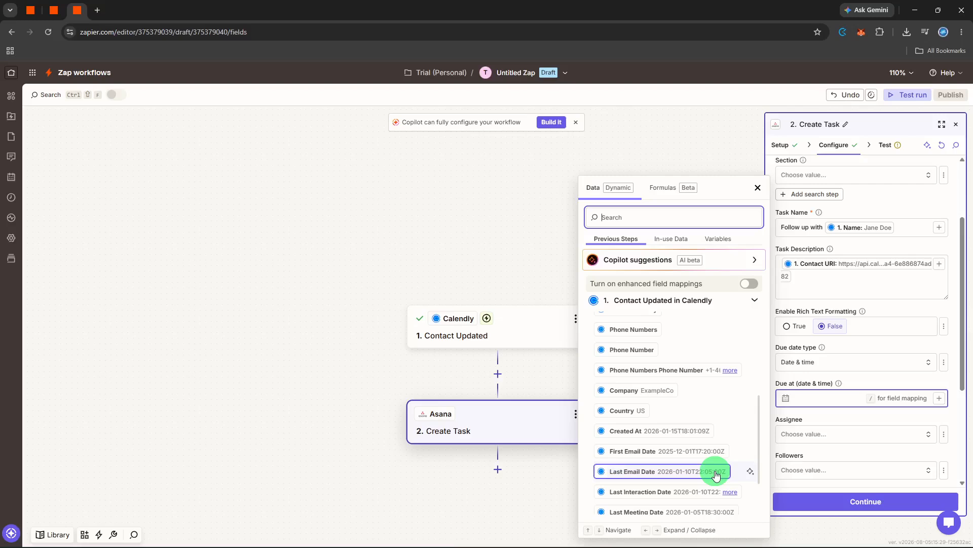
pyautogui.click(716, 472)
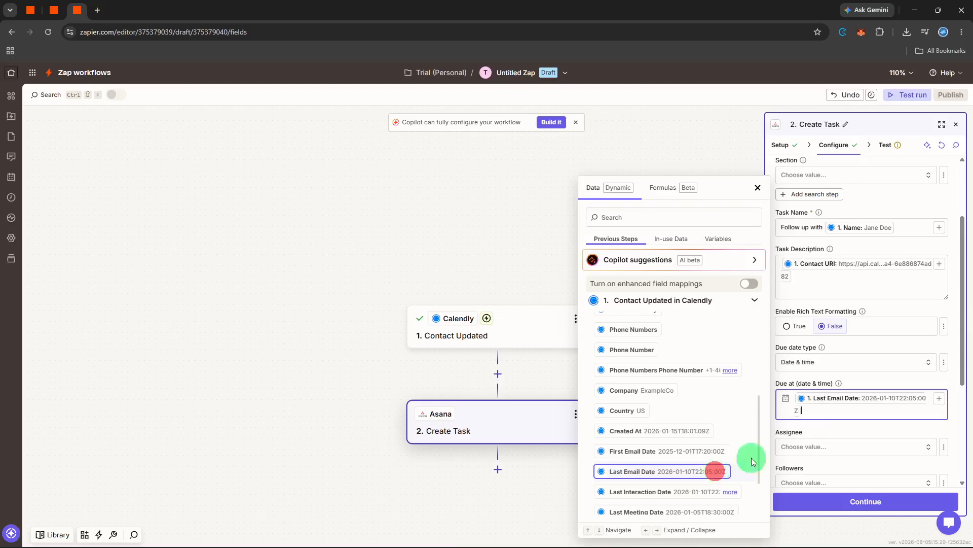
pyautogui.click(821, 430)
# - Finish configuring the Asana Create Task step and start its test
pyautogui.scroll(-2, 819, 433)
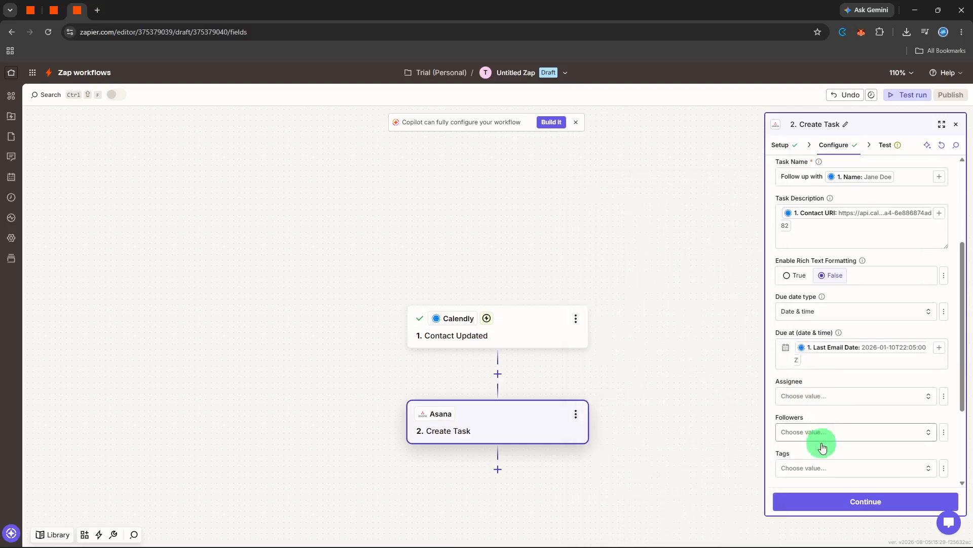
pyautogui.click(821, 497)
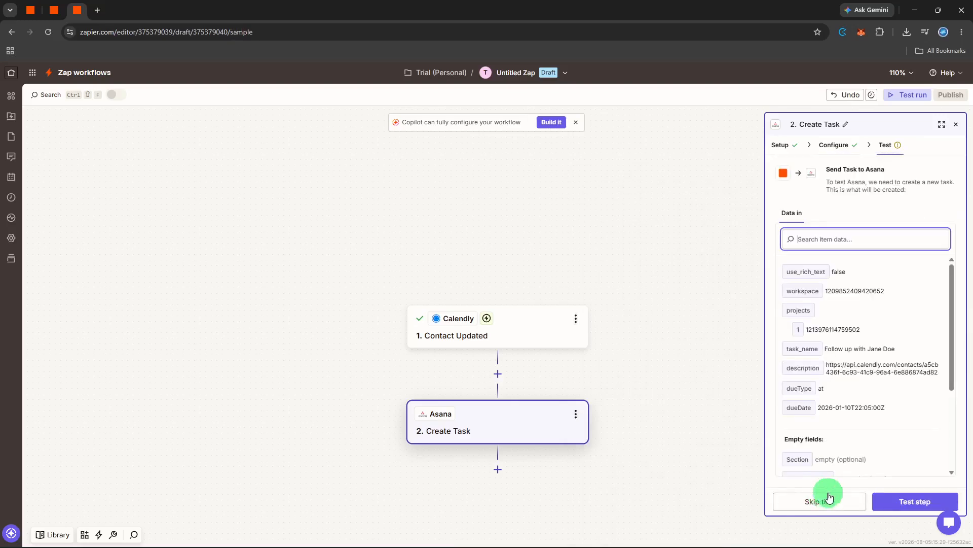
pyautogui.click(907, 501)
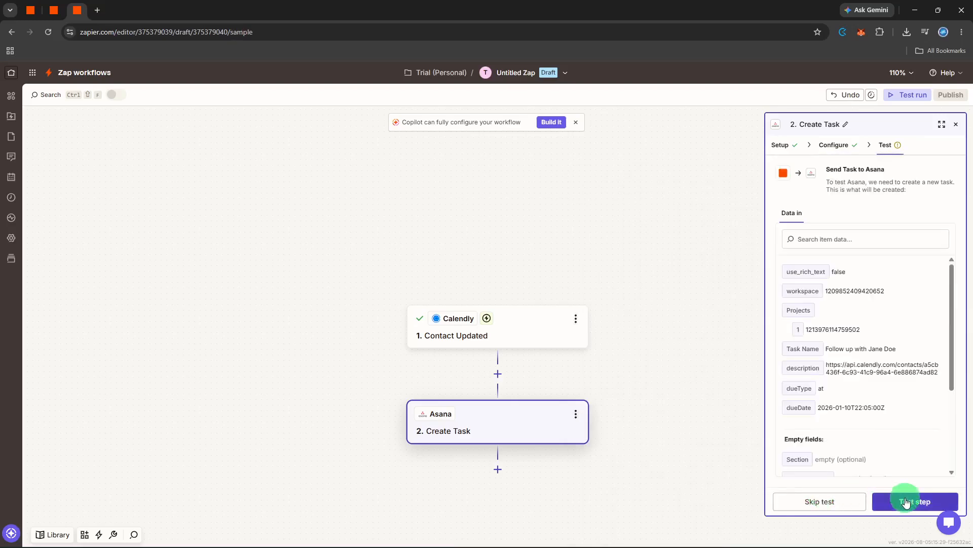
# - Add a Delay by Zapier action after the Asana step with the Delay After Queue event and proceed to its configuration
pyautogui.click(500, 474)
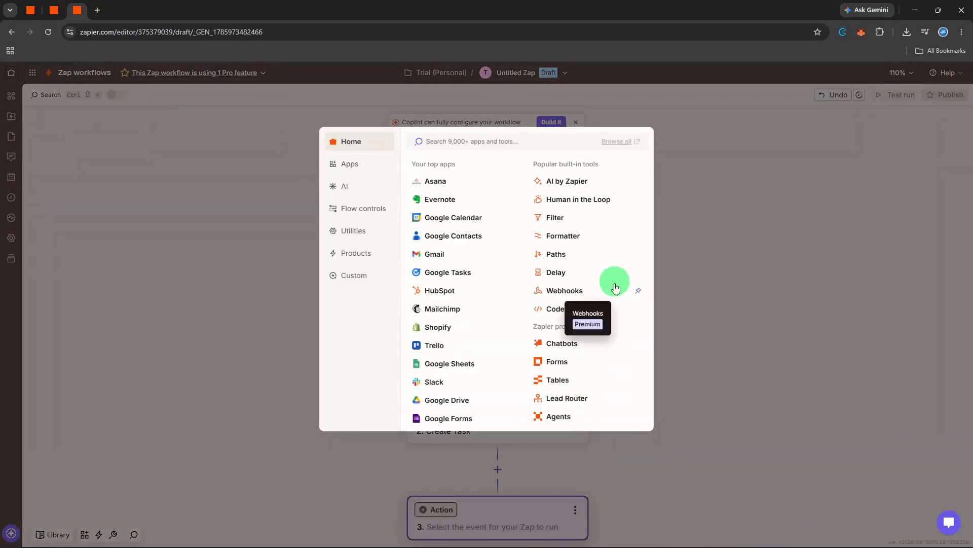
pyautogui.click(578, 269)
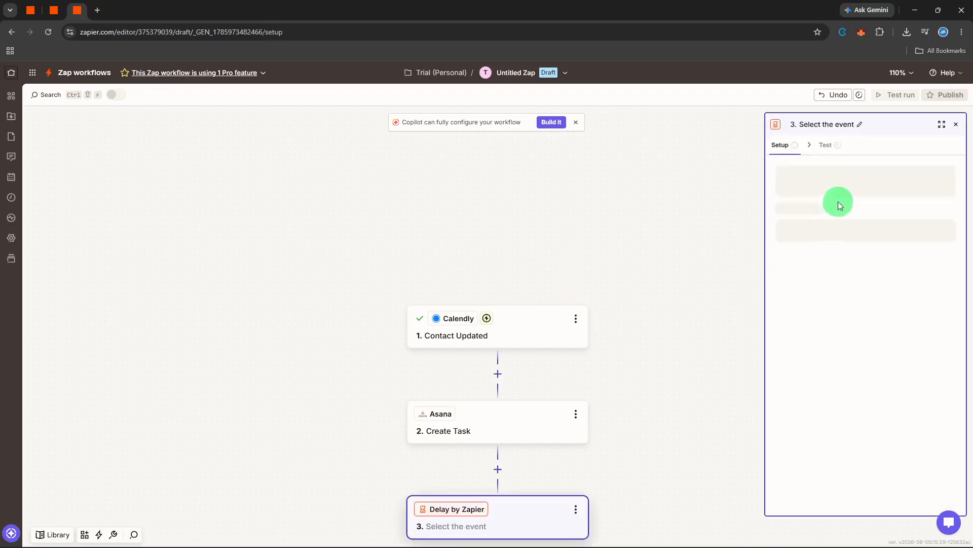
pyautogui.click(826, 227)
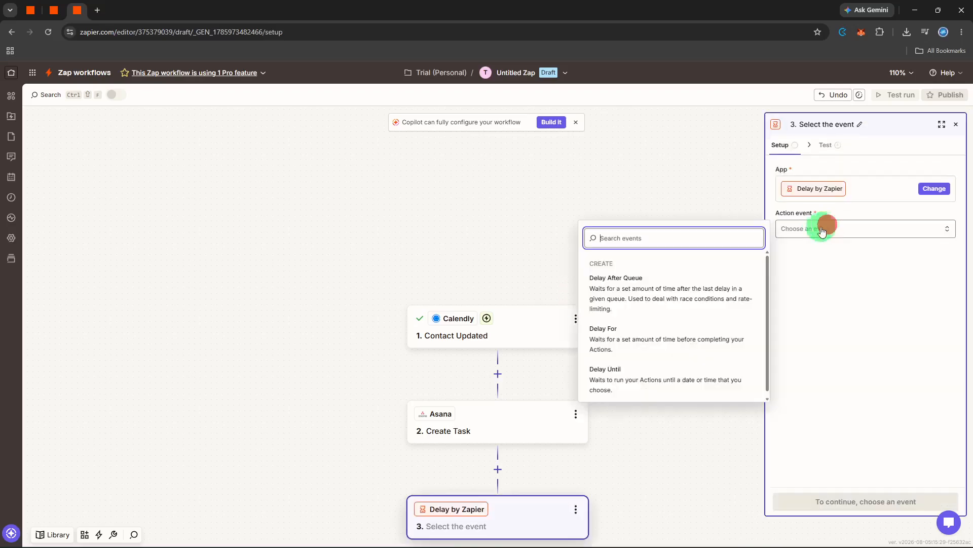
pyautogui.click(683, 293)
pyautogui.click(809, 500)
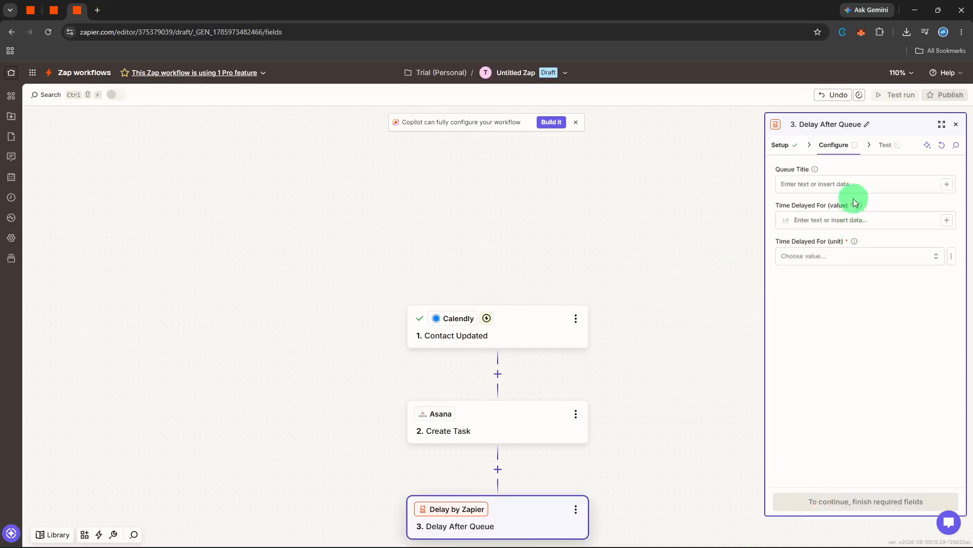
# - Configure the delay with the queue title "zz" and a delay time of 12 minutes
pyautogui.click(853, 189)
pyautogui.write('zz')
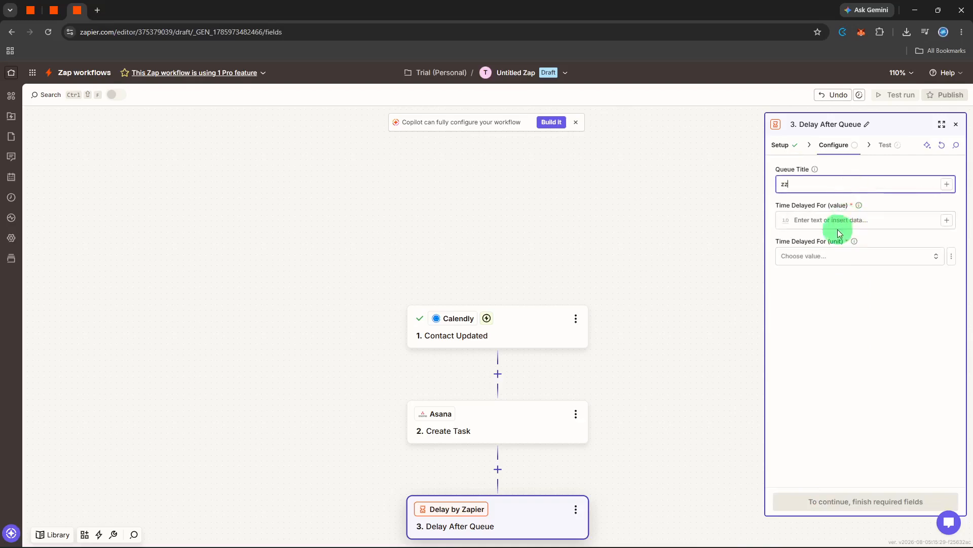
pyautogui.click(837, 225)
pyautogui.write('12')
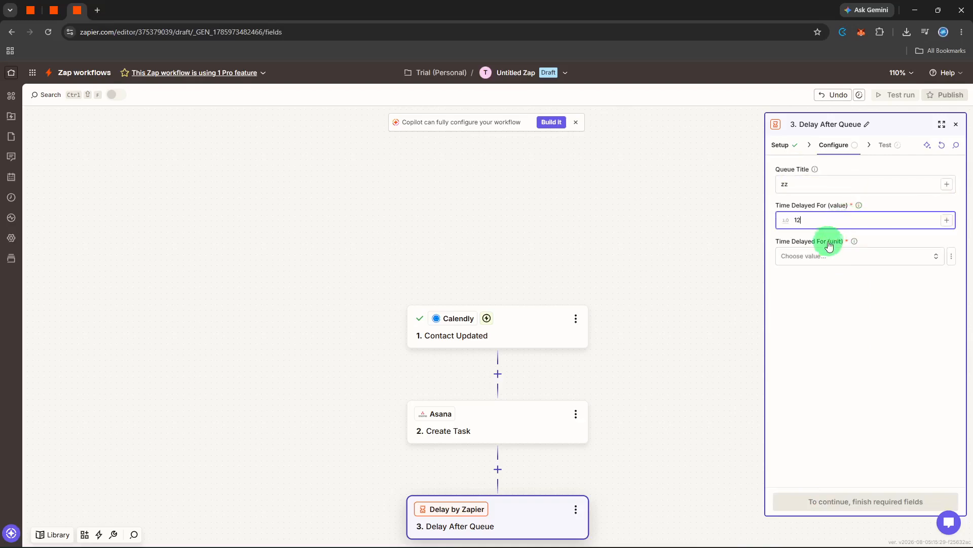
pyautogui.click(824, 254)
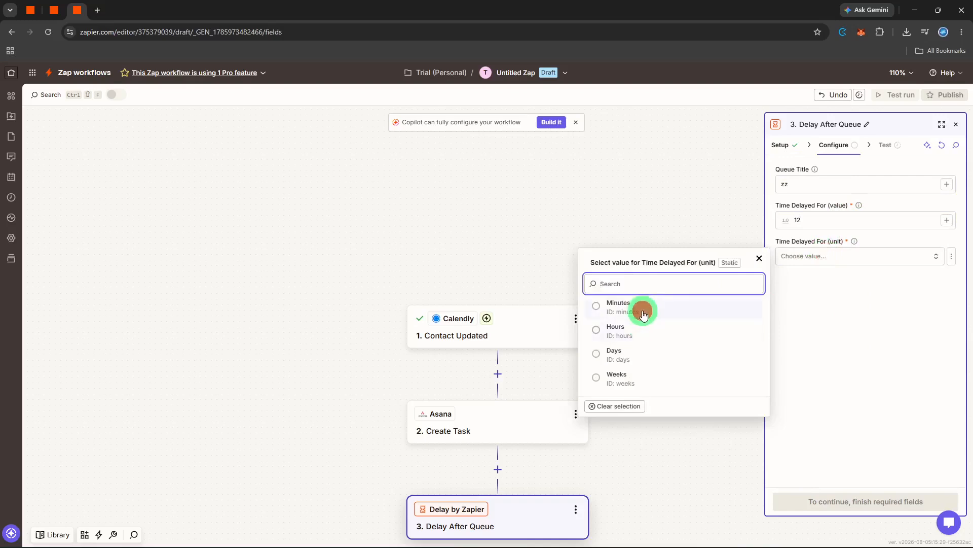
pyautogui.click(638, 307)
# - Test the Delay After Queue step and close its settings
pyautogui.click(816, 501)
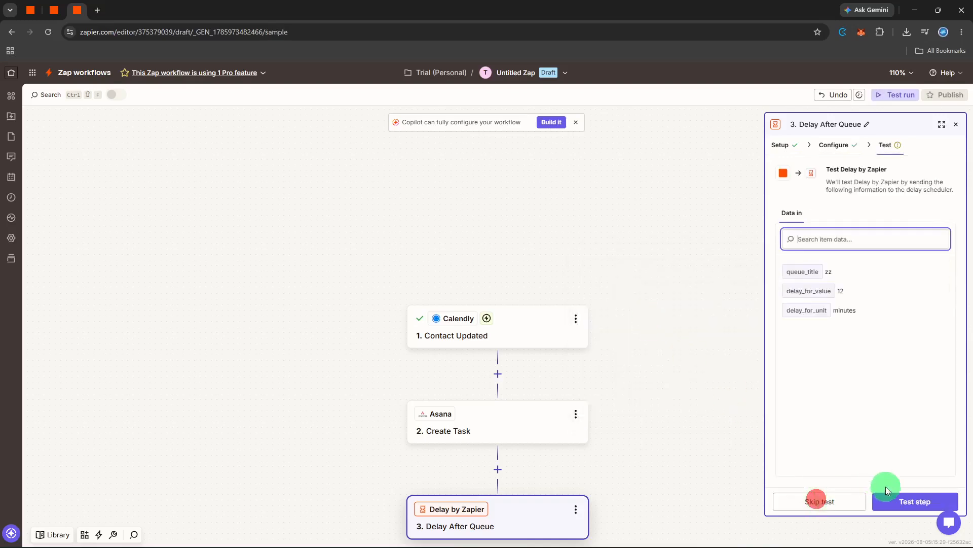
pyautogui.click(896, 501)
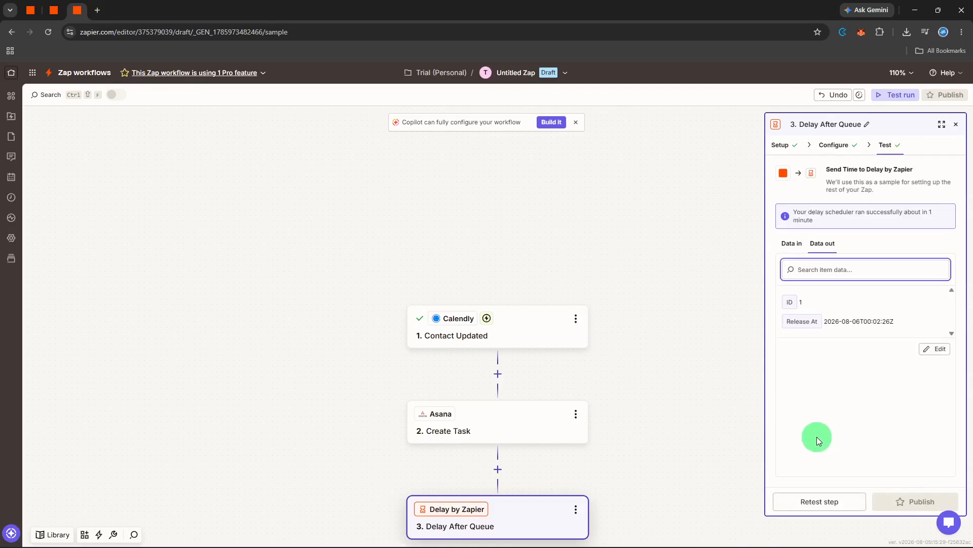
pyautogui.click(957, 128)
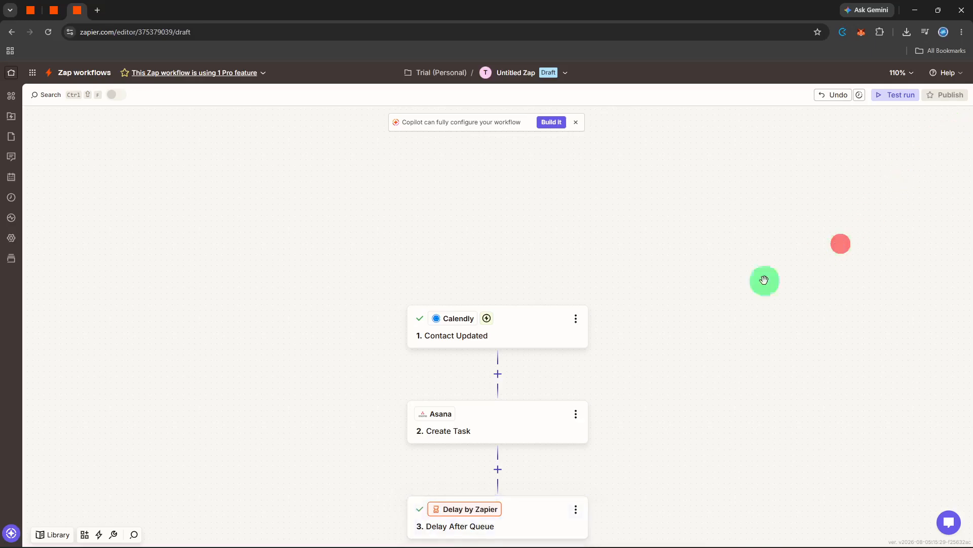
# - Reopen the Asana Create Task step, test it by sending a task to Asana, and close its settings
pyautogui.click(542, 411)
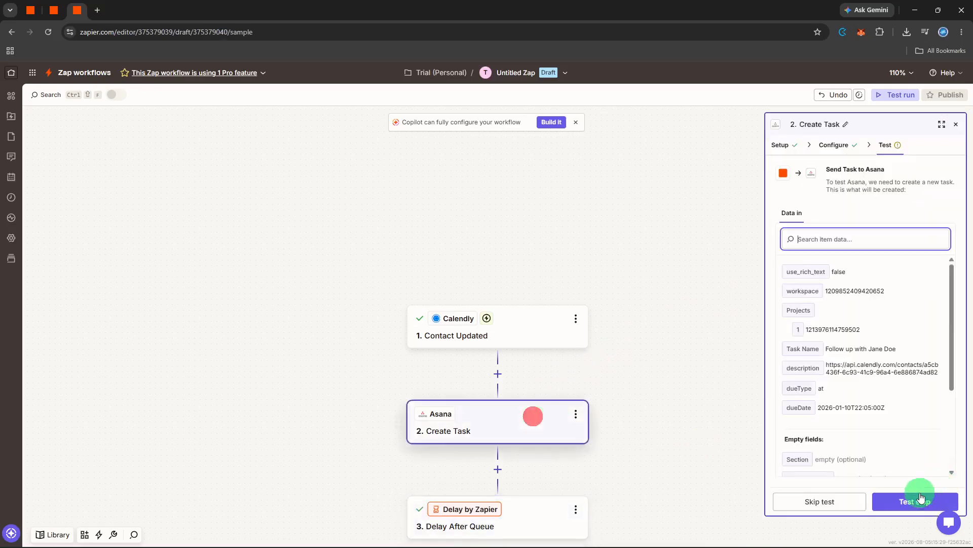
pyautogui.click(917, 497)
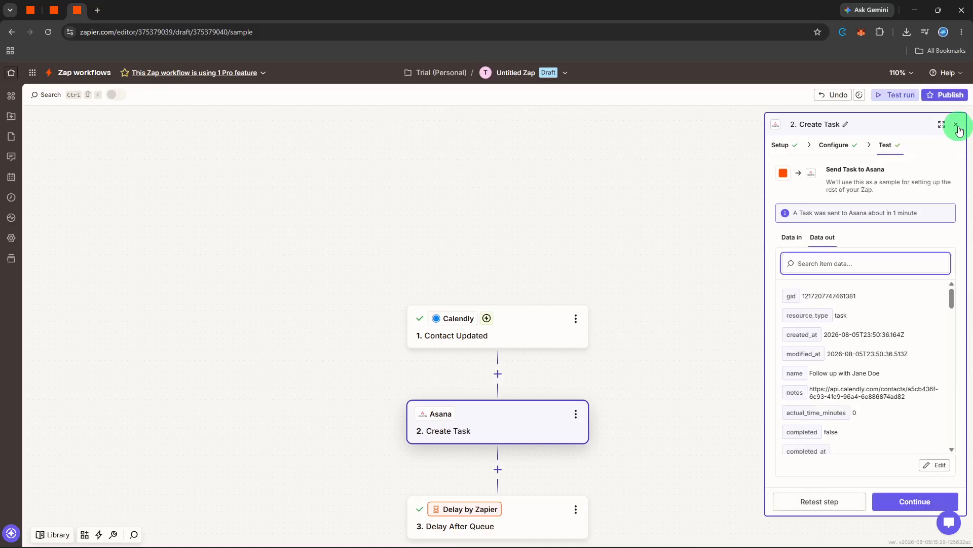
pyautogui.click(957, 127)
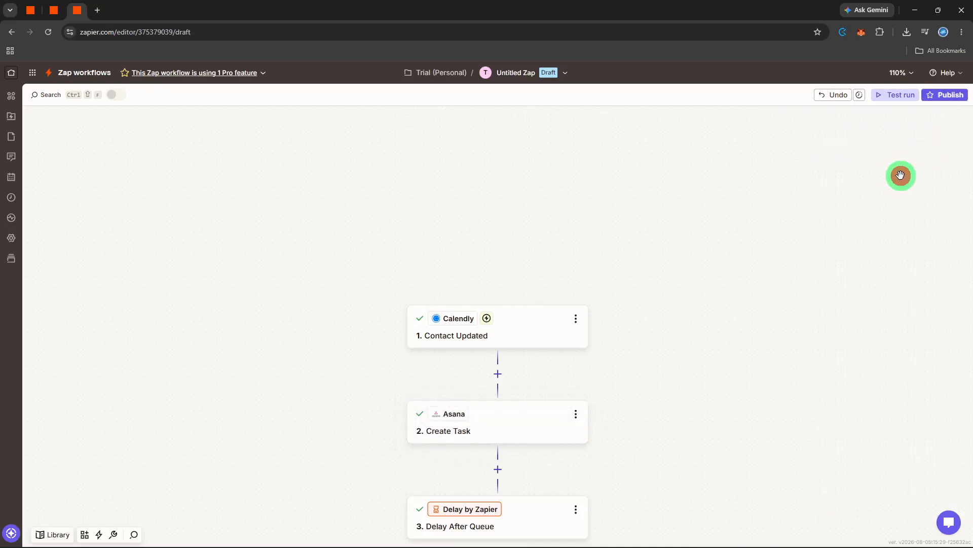
# - Rename the Zap to "calendly to asana follow up"
pyautogui.click(550, 72)
pyautogui.click(542, 99)
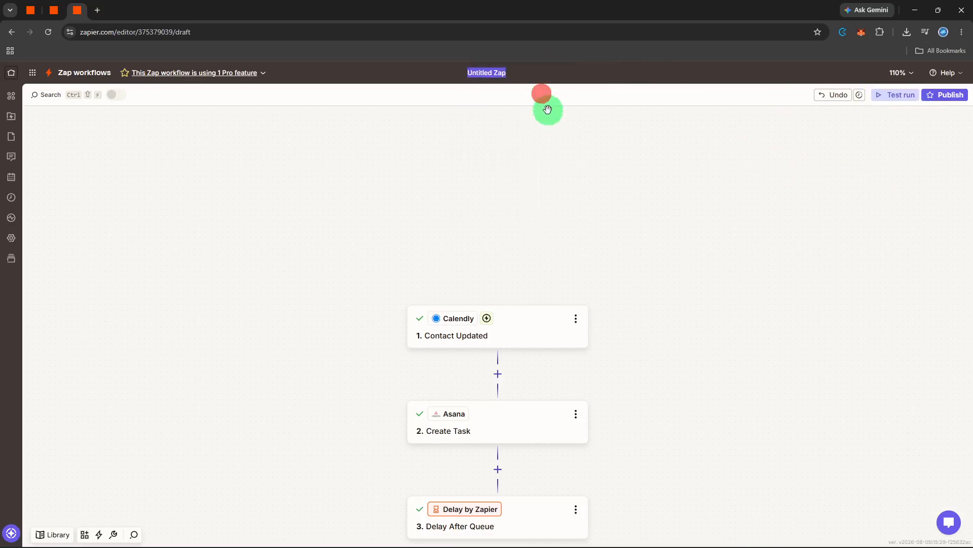
pyautogui.press('BackSpace')
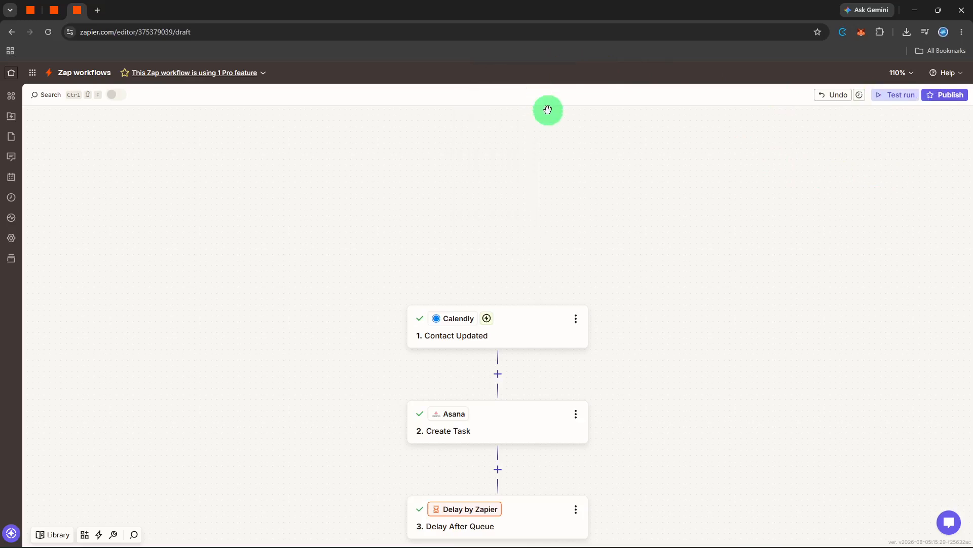
pyautogui.write('calendly to asana follow up')
pyautogui.press('Return')
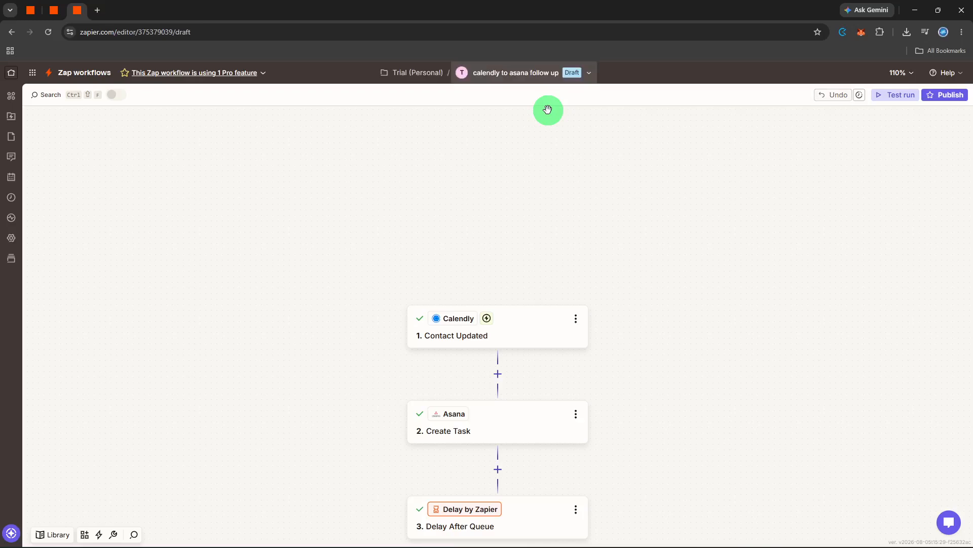